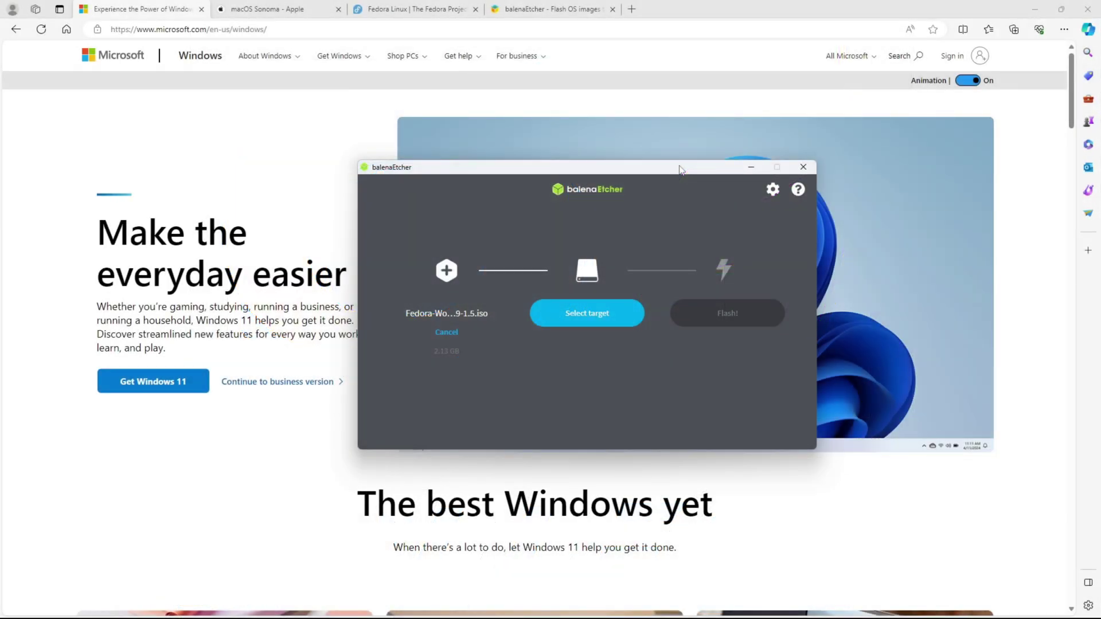
Step: Dismiss the drive list without picking a target, then deselect the Fedora ISO in balenaEtcher
drag(679, 169, 668, 161)
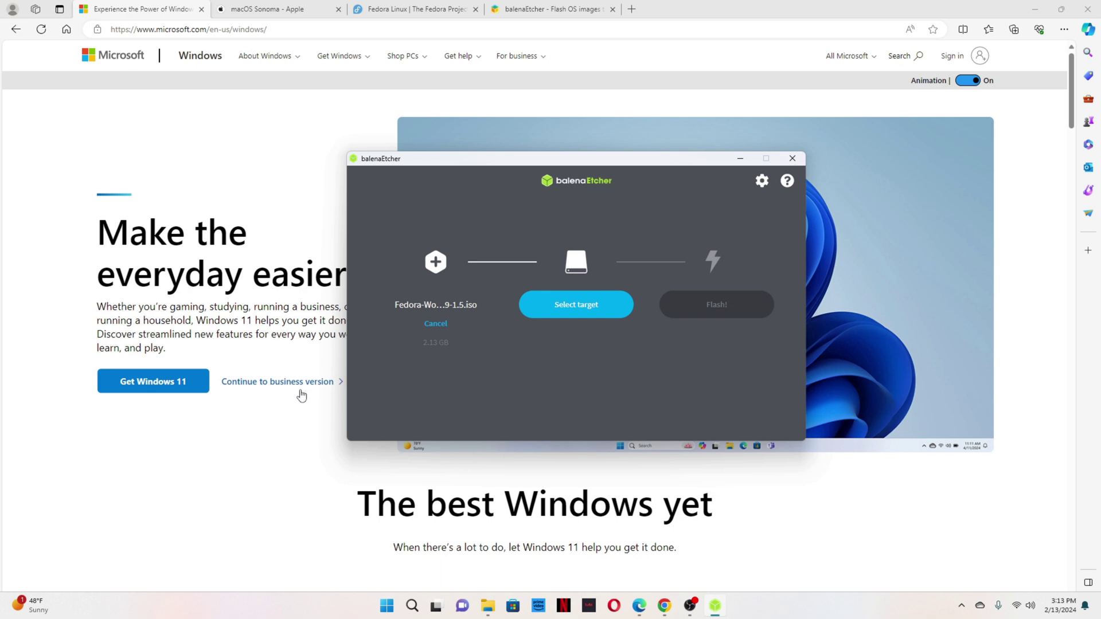
click(540, 312)
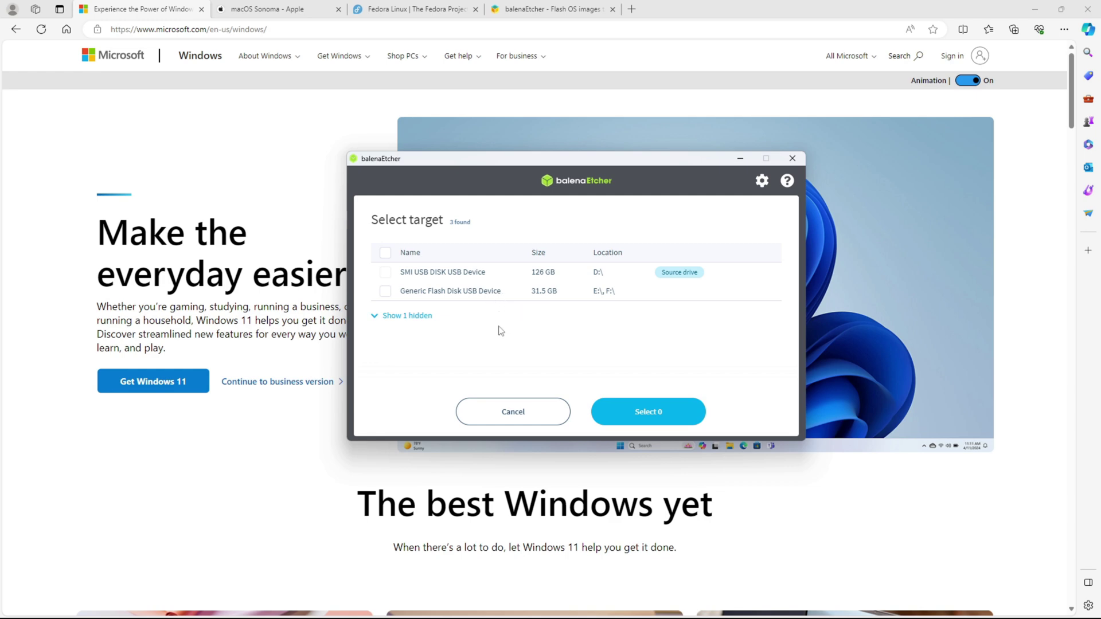
click(508, 412)
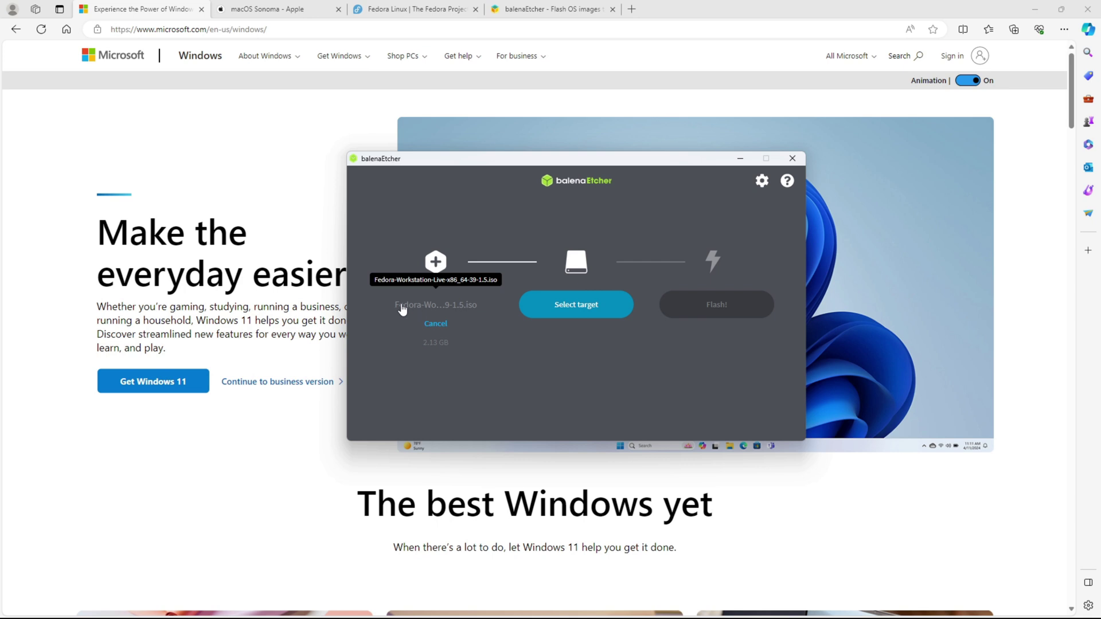
click(437, 325)
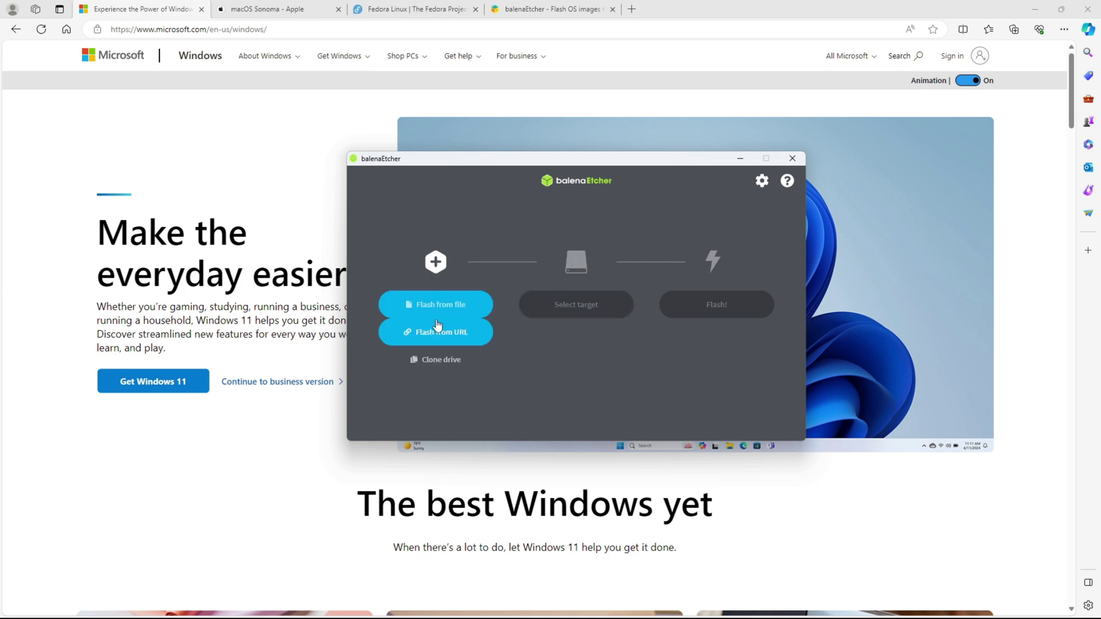
Step: View the macOS Sonoma and Fedora Linux tabs, then settle on the balenaEtcher tab
click(257, 162)
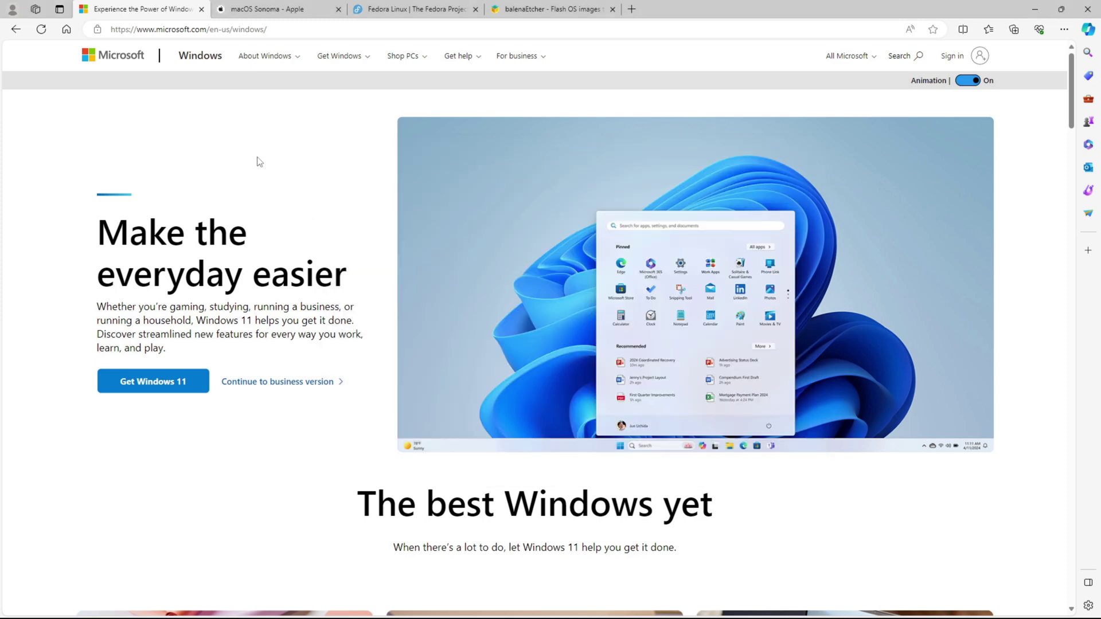
click(240, 12)
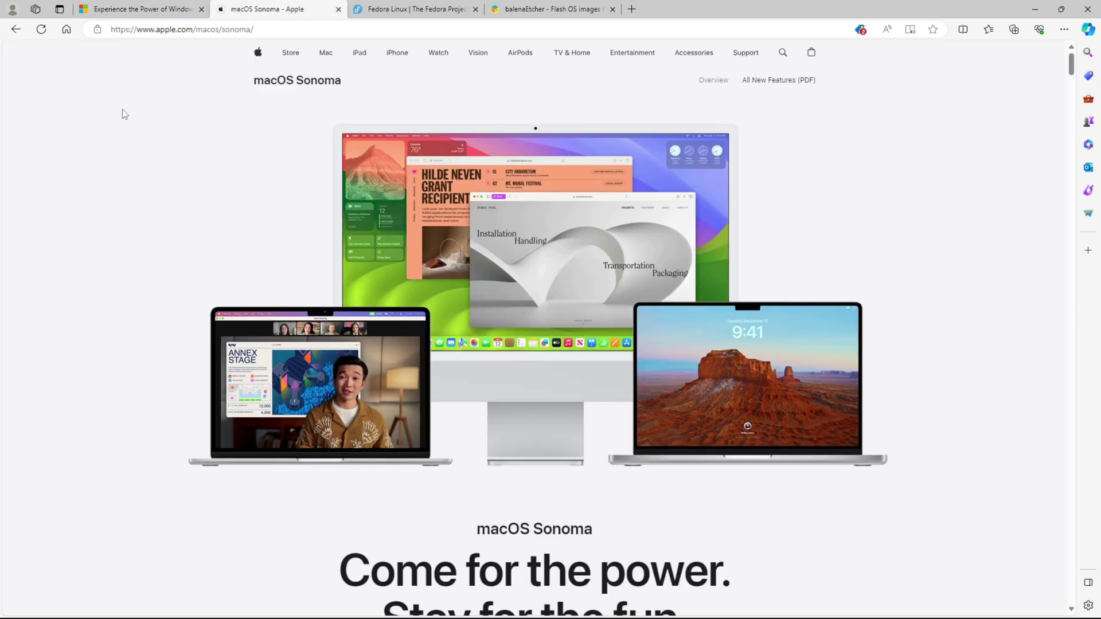
click(421, 13)
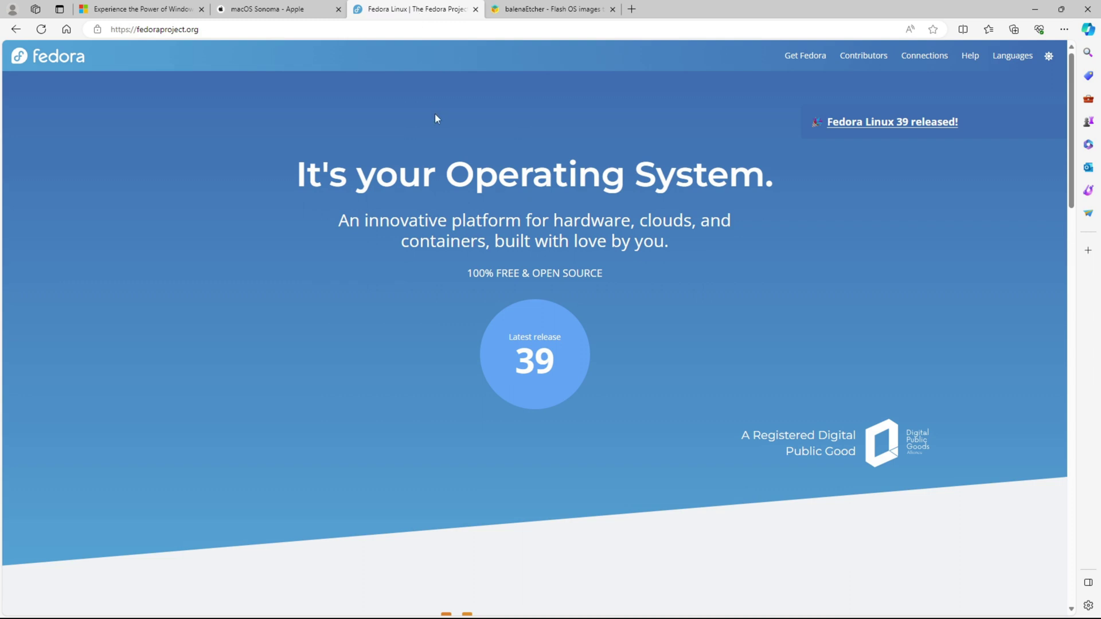
click(510, 10)
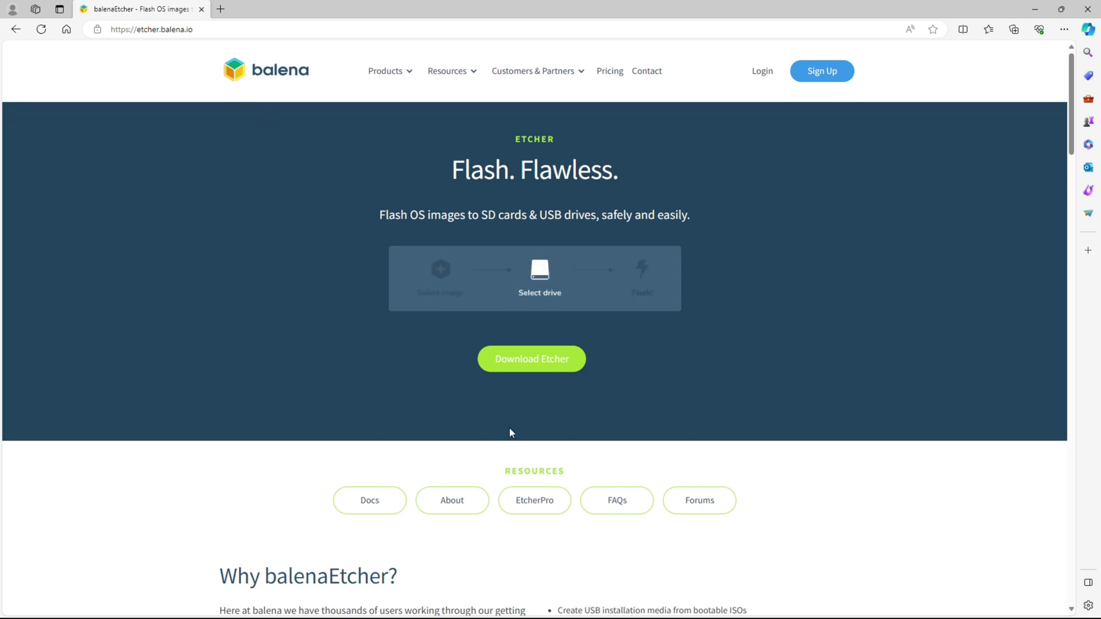
Step: Jump to the Download Etcher table listing Windows, macOS and Linux installers
click(514, 353)
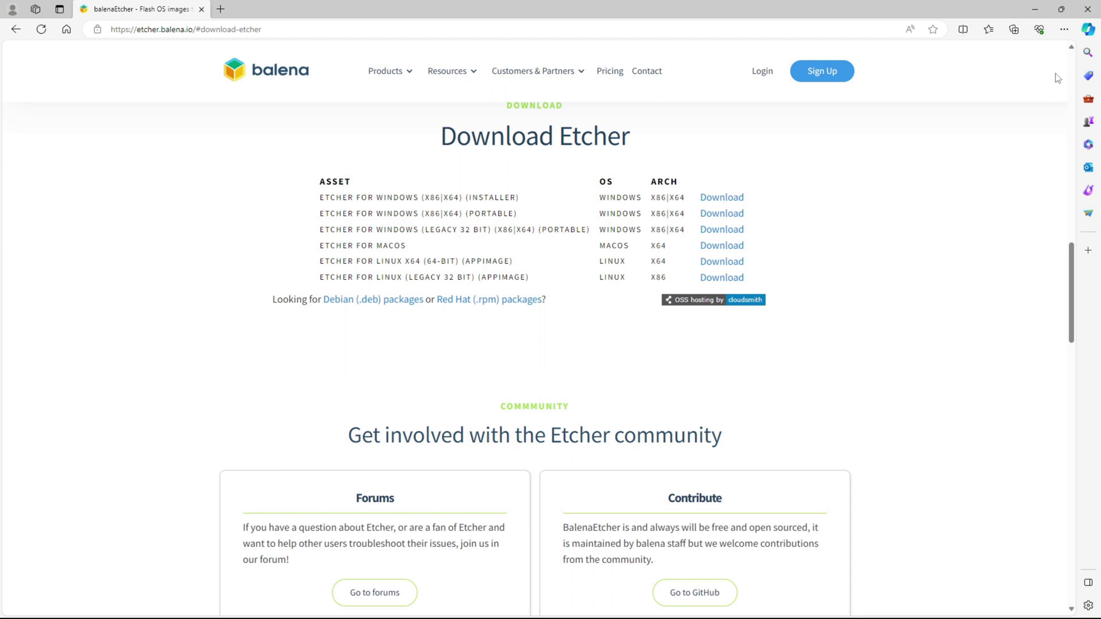
Step: Set Edge's download location to D:\BusinessStuff and return to the balenaEtcher tab
click(1064, 29)
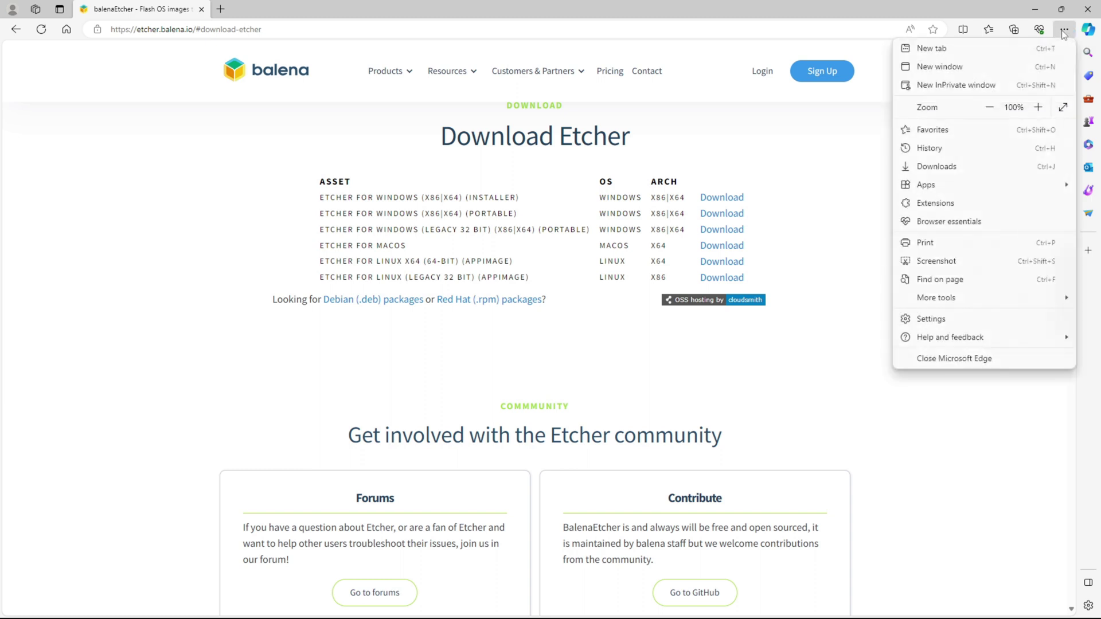
click(947, 317)
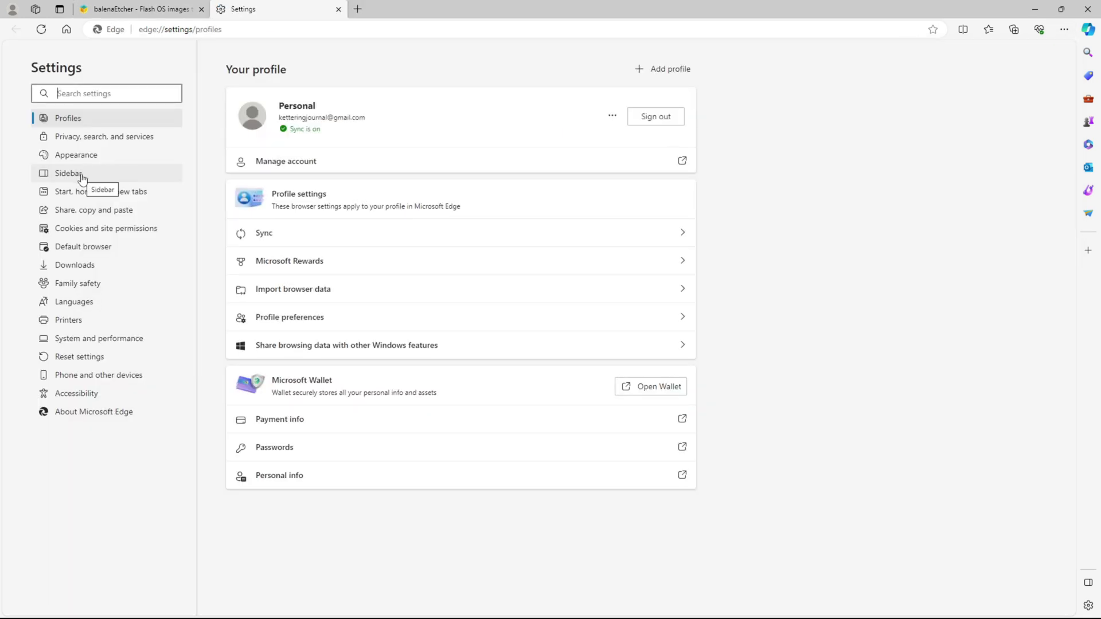
click(74, 266)
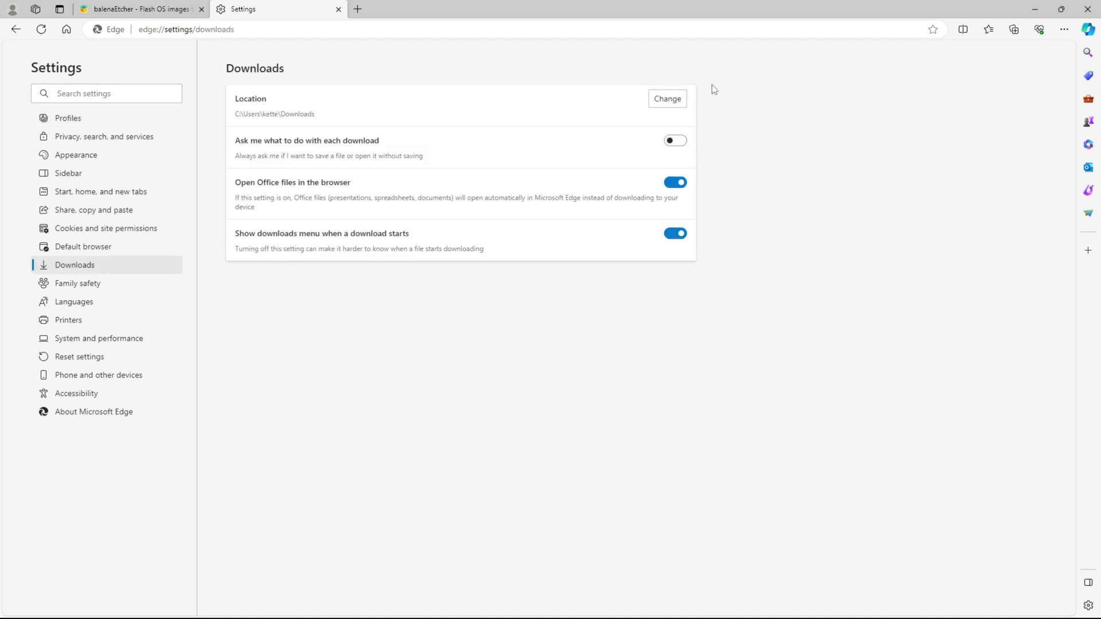
click(656, 100)
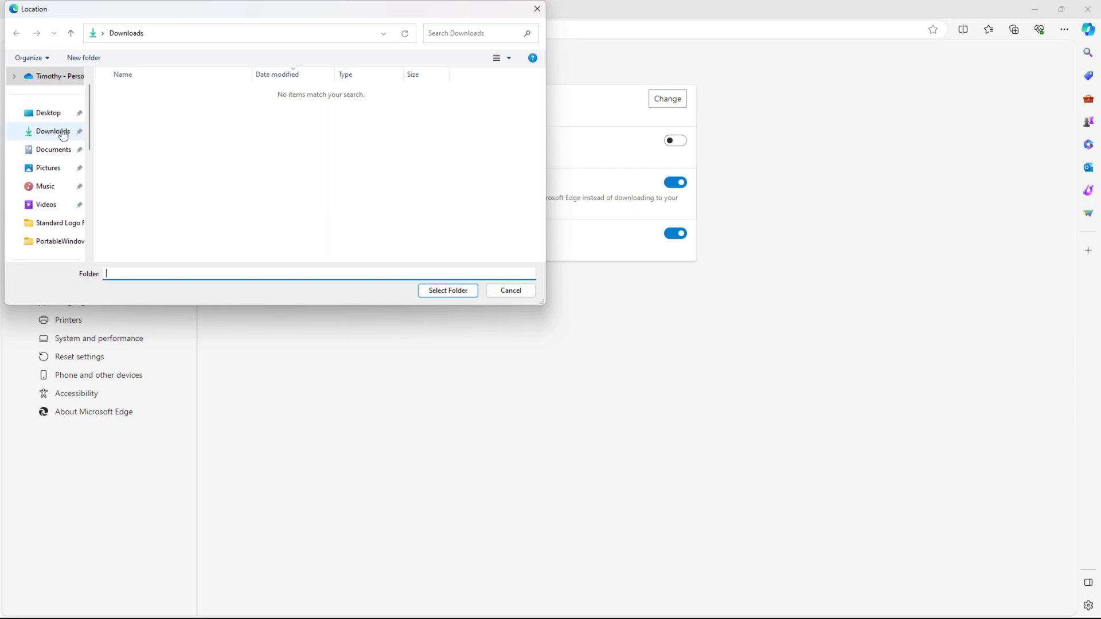
mouse_move(89, 164)
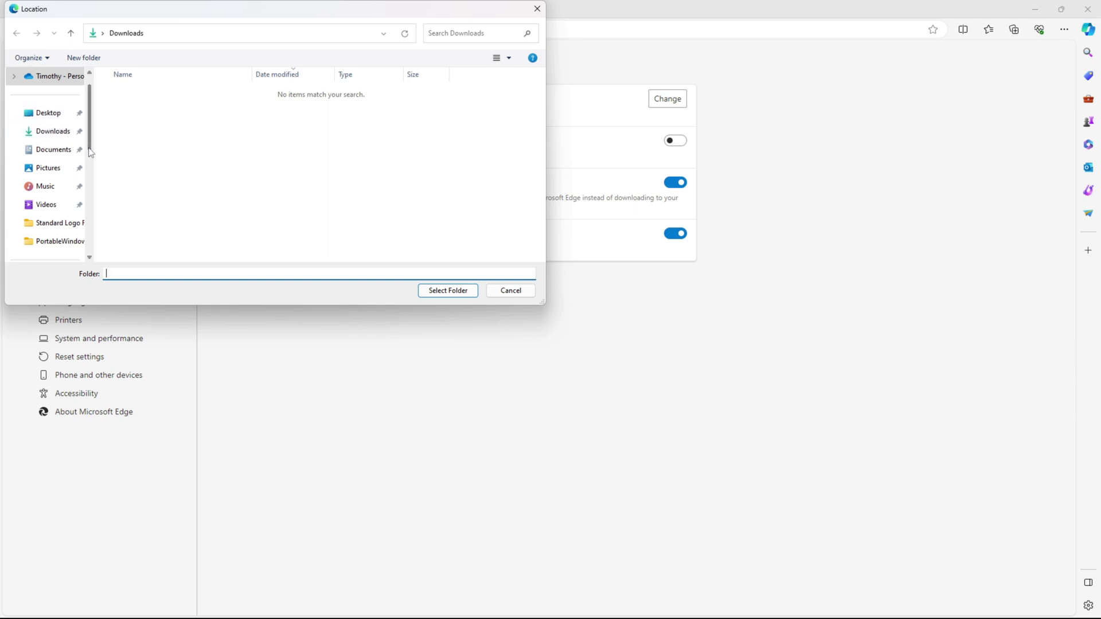
drag(89, 152, 75, 192)
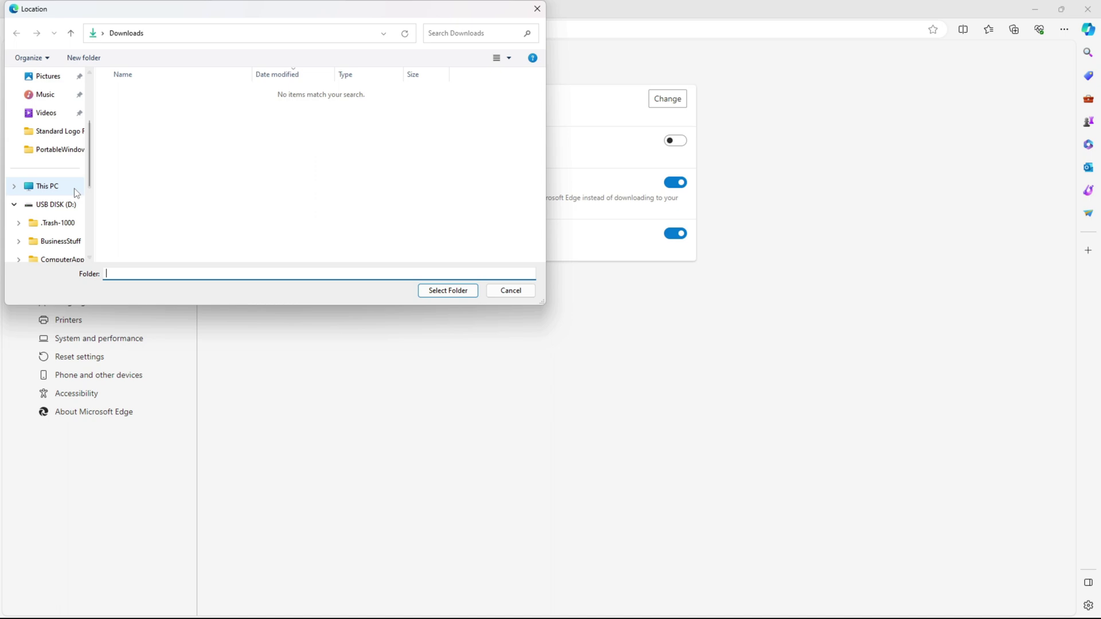
click(64, 205)
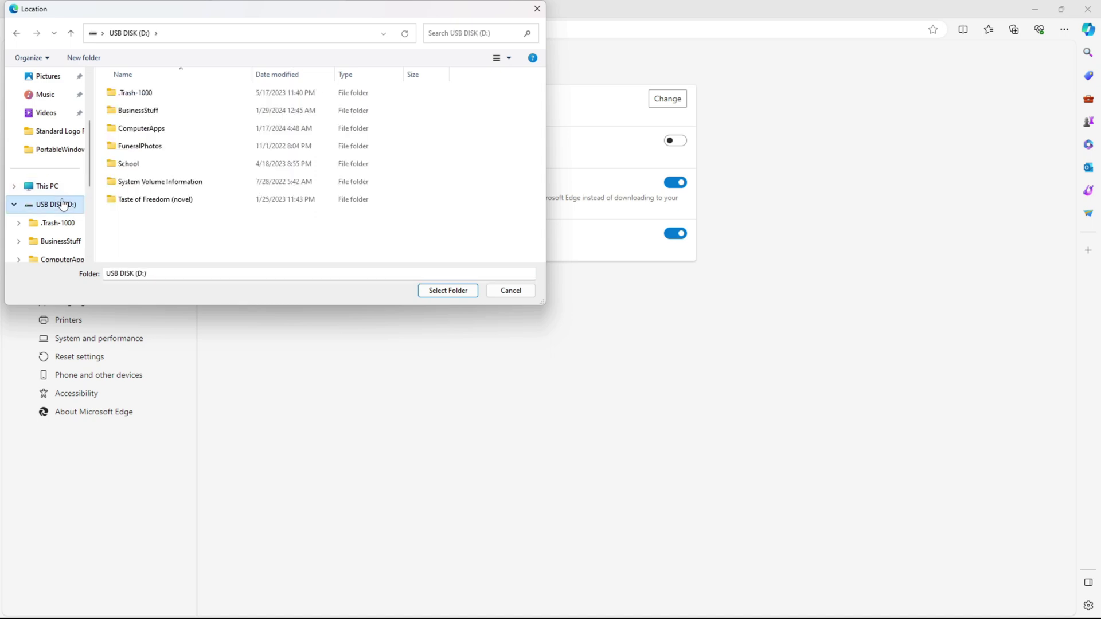
double_click(206, 111)
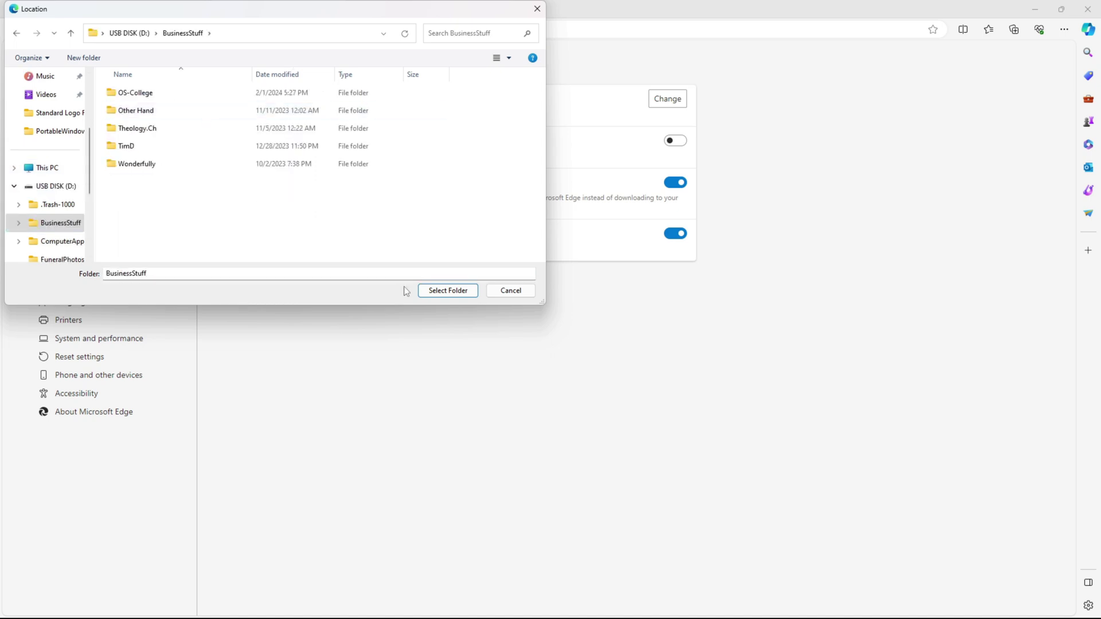
click(437, 294)
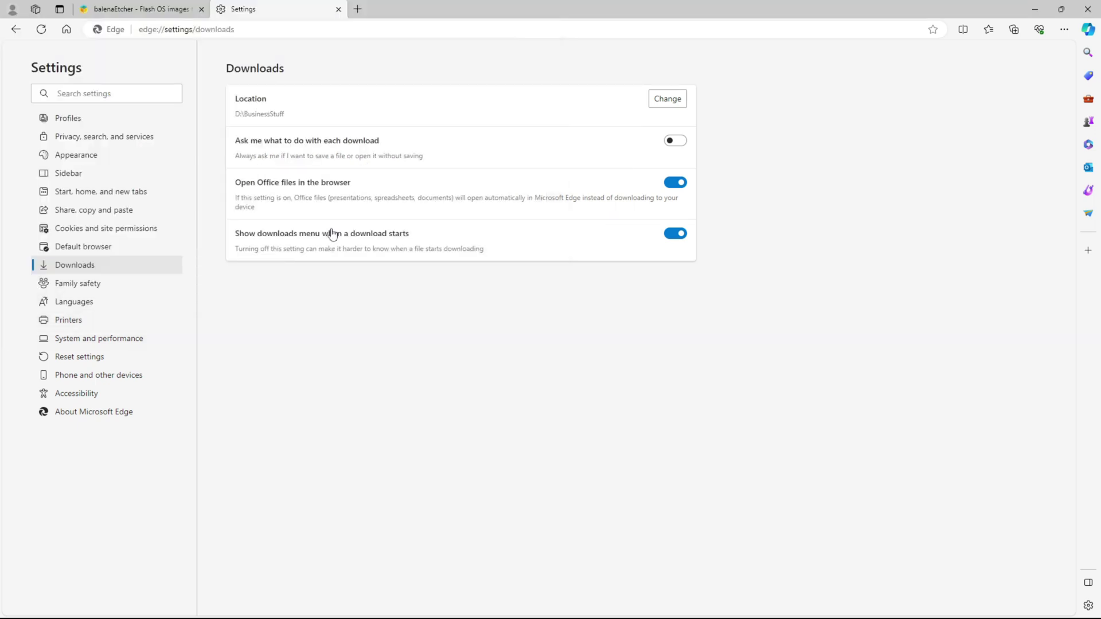
click(166, 15)
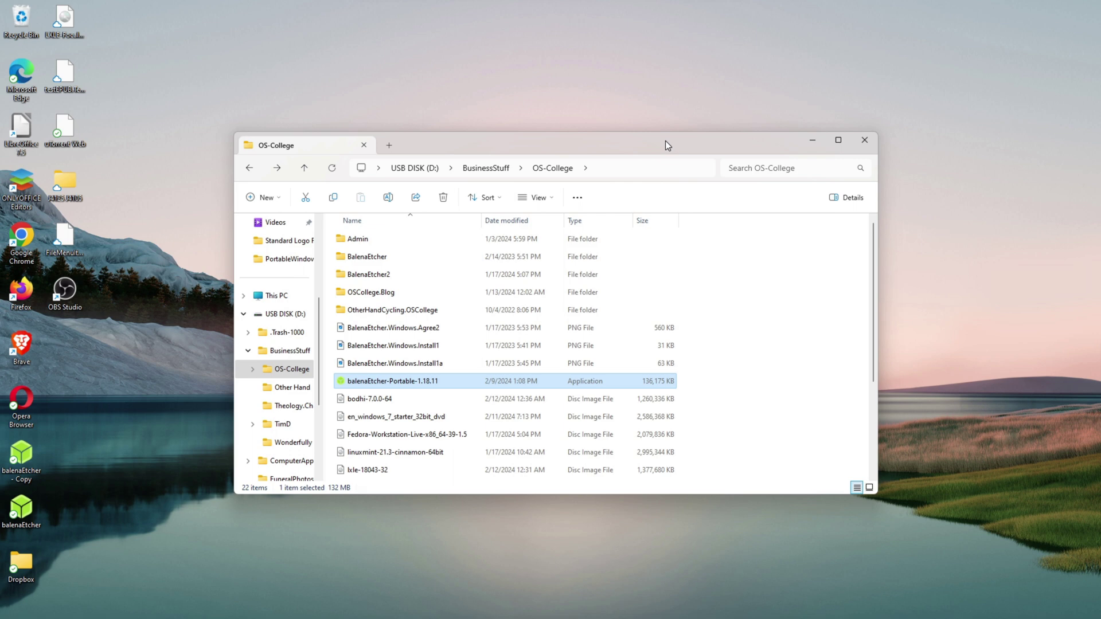
Step: Run balenaEtcher-Portable-1.18.11 from D:\BusinessStuff\OS-College
drag(666, 140, 665, 132)
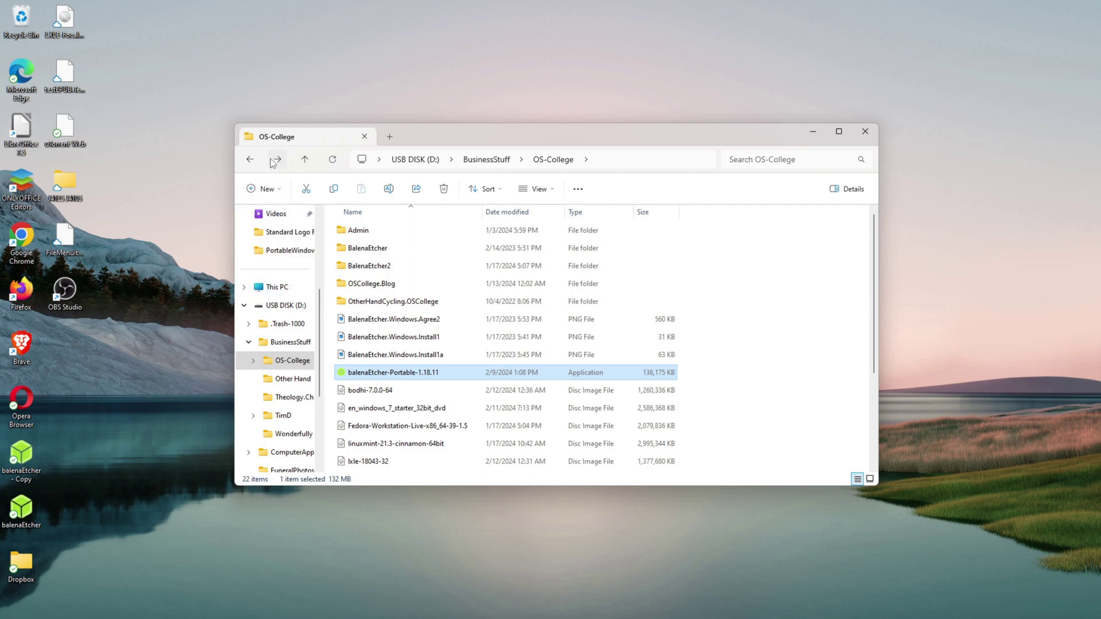
double_click(383, 379)
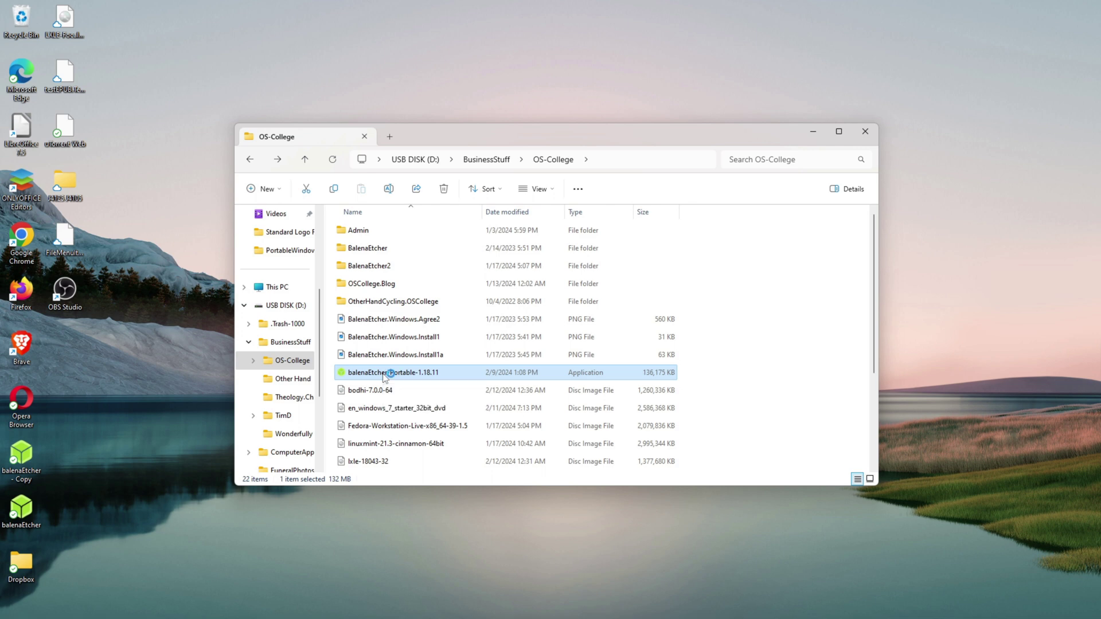